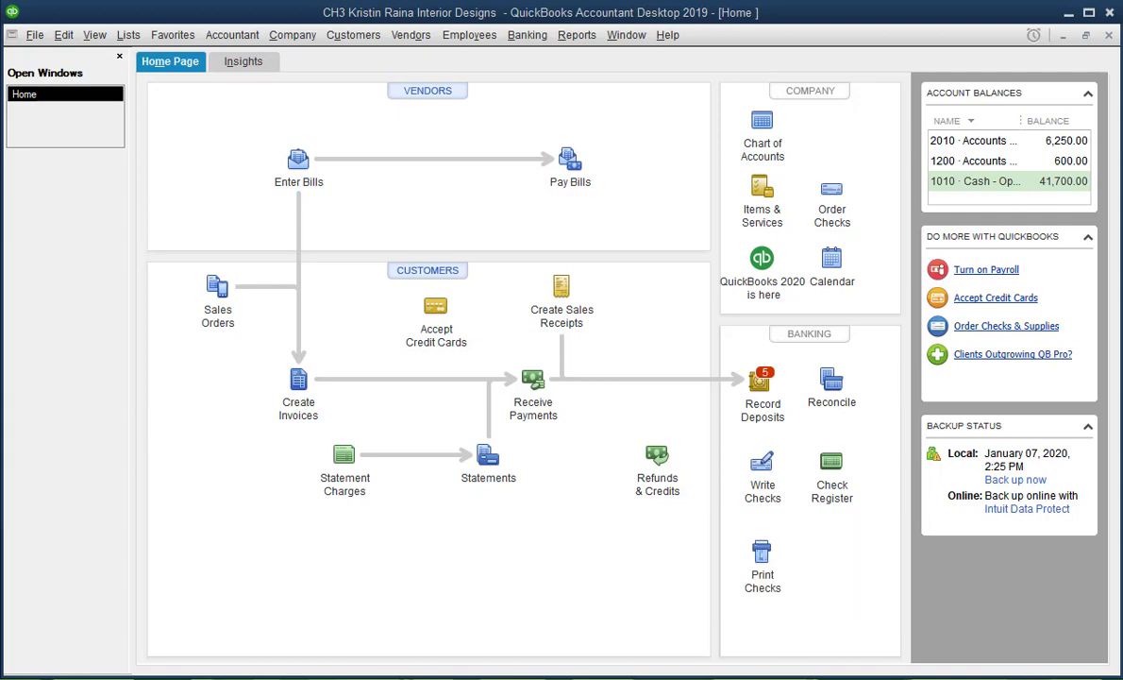
# Step: Switch to the Word flowchart on selling to a customer and examine which window and accounts apply to immediate payment and sales on account
pyautogui.moveTo(2, 438); pyautogui.dragTo(814, 68)
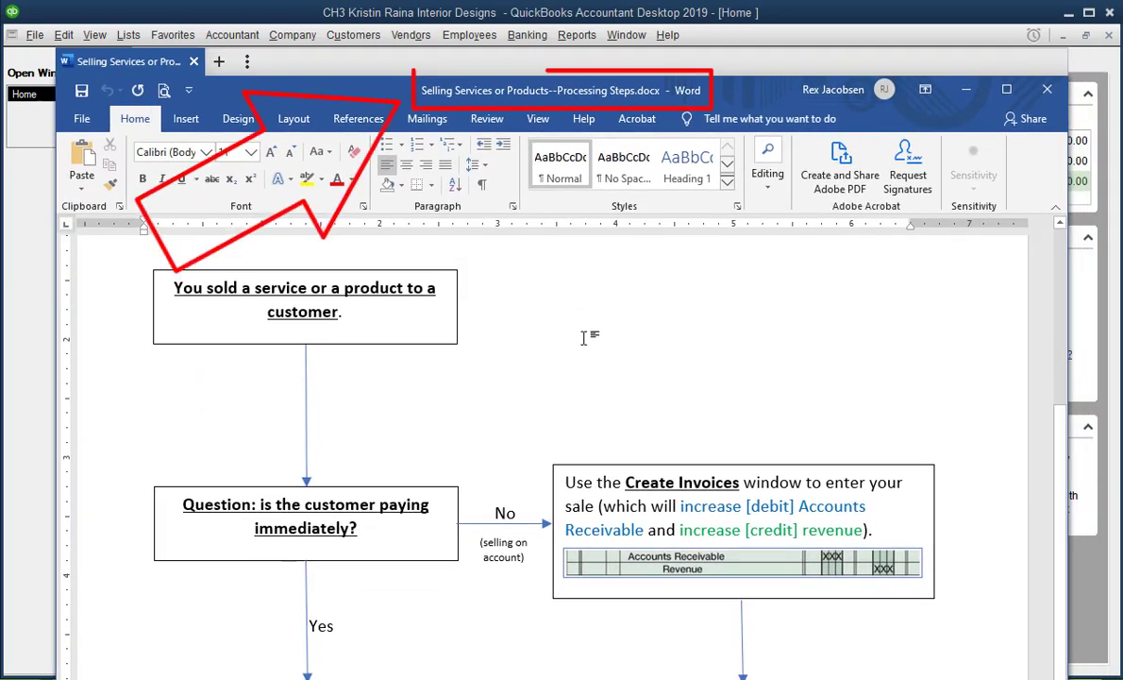
pyautogui.scroll(1, 587, 377)
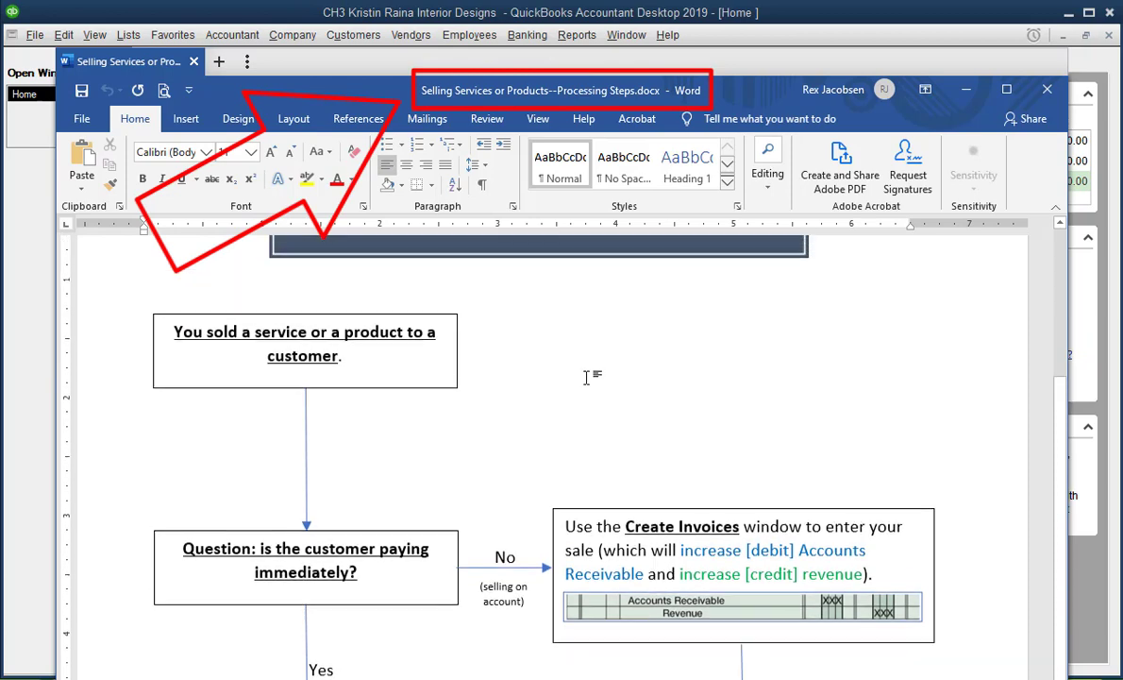
pyautogui.scroll(3, 586, 377)
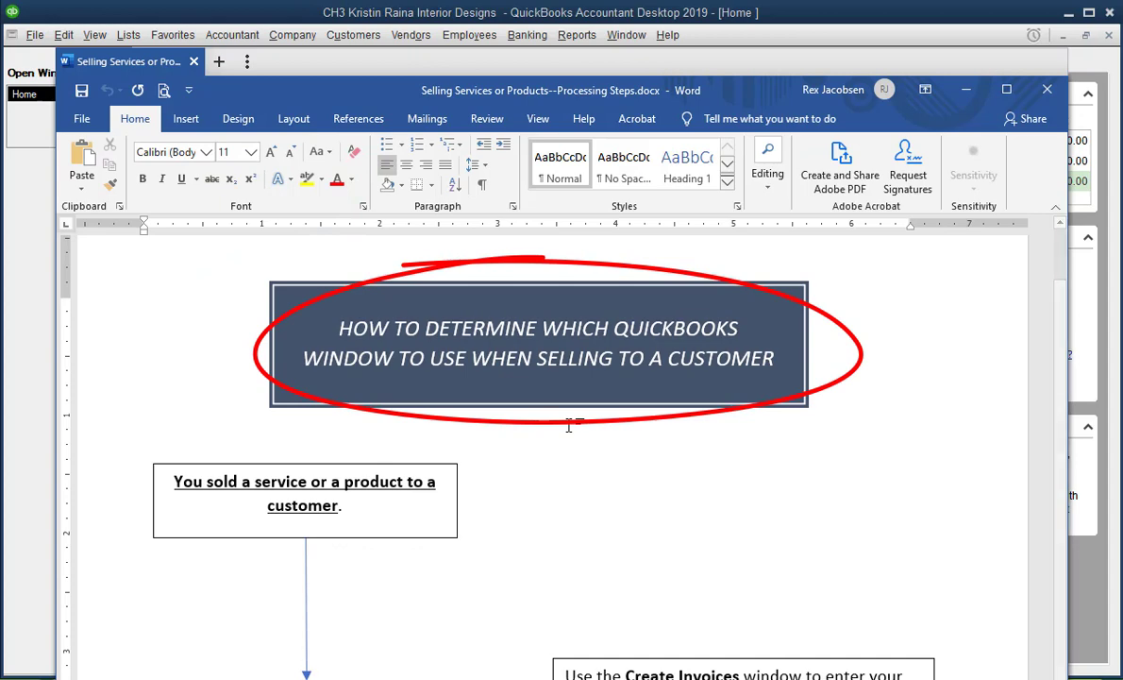
pyautogui.scroll(-3, 359, 471)
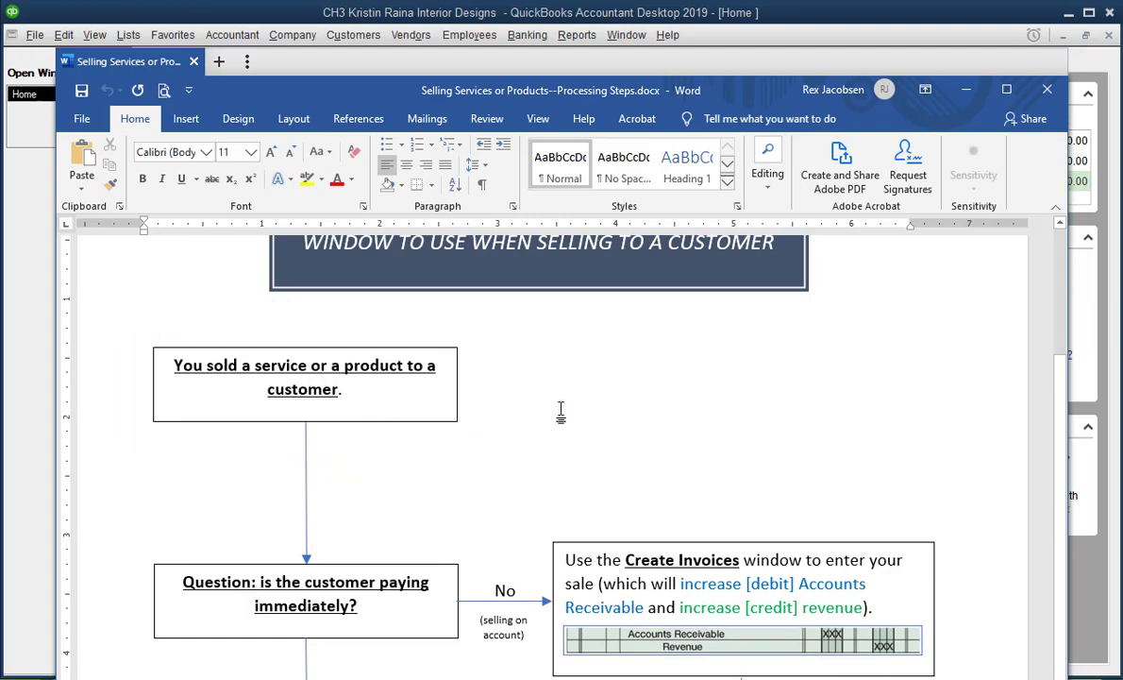
pyautogui.scroll(-4, 555, 416)
pyautogui.scroll(-1, 548, 425)
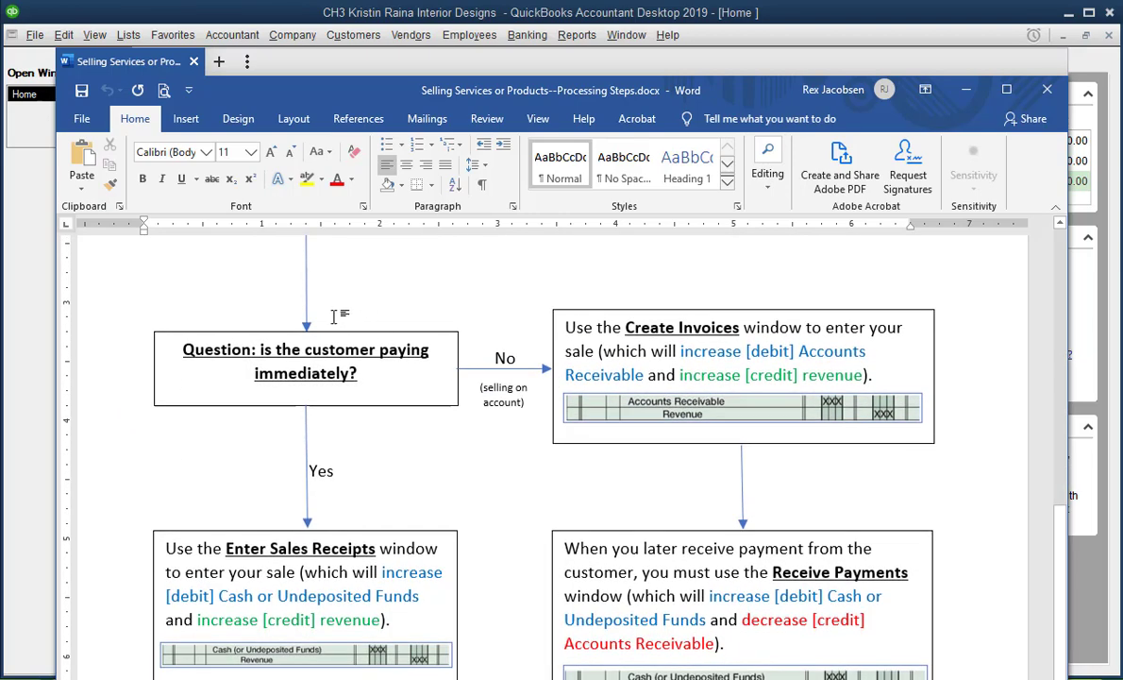
pyautogui.scroll(-1, 321, 340)
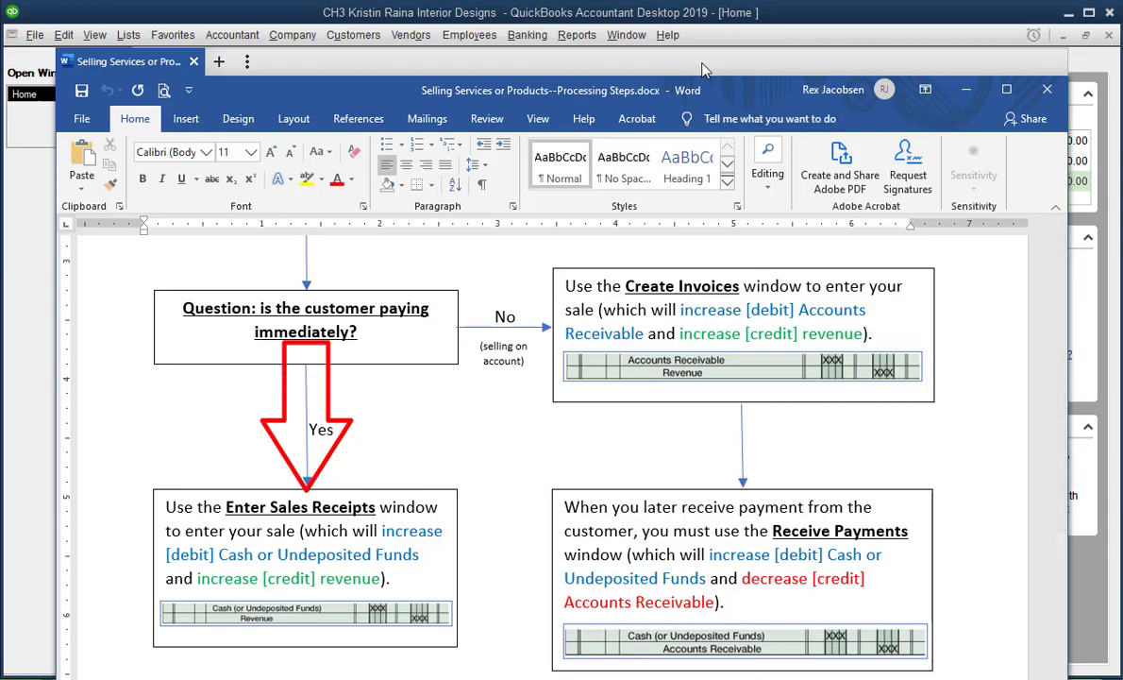
pyautogui.moveTo(703, 62)
pyautogui.mouseDown()
pyautogui.moveTo(696, 0)
pyautogui.moveTo(708, 0)
pyautogui.moveTo(694, 0)
pyautogui.mouseUp()
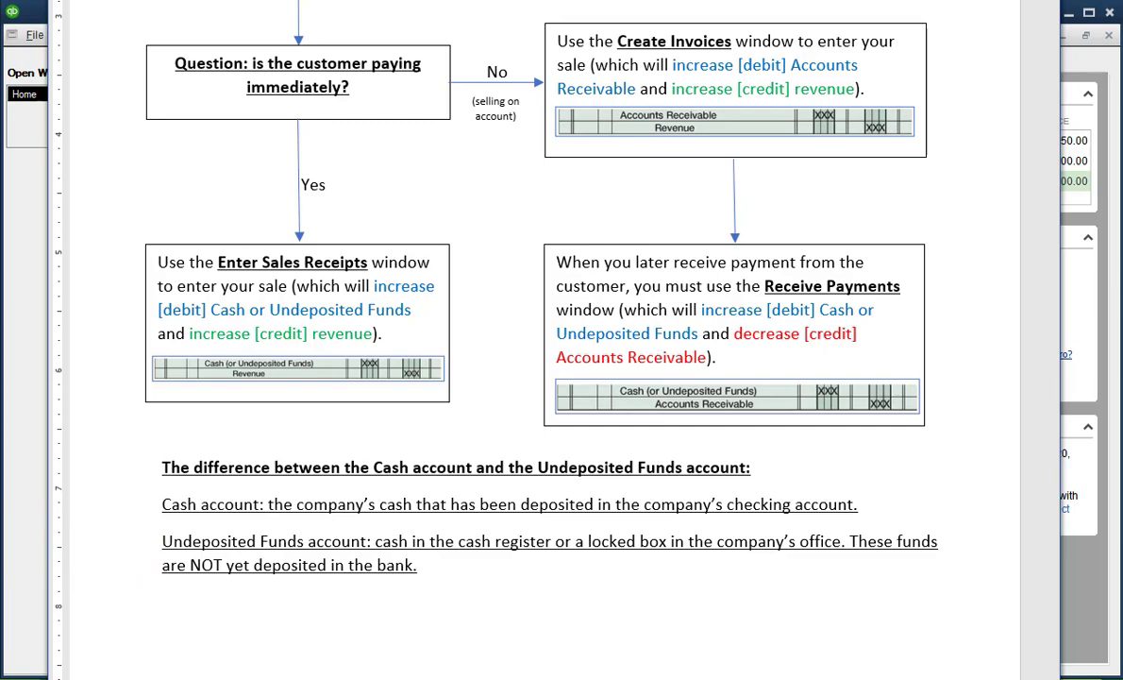
pyautogui.moveTo(557, 0); pyautogui.dragTo(0, 529)
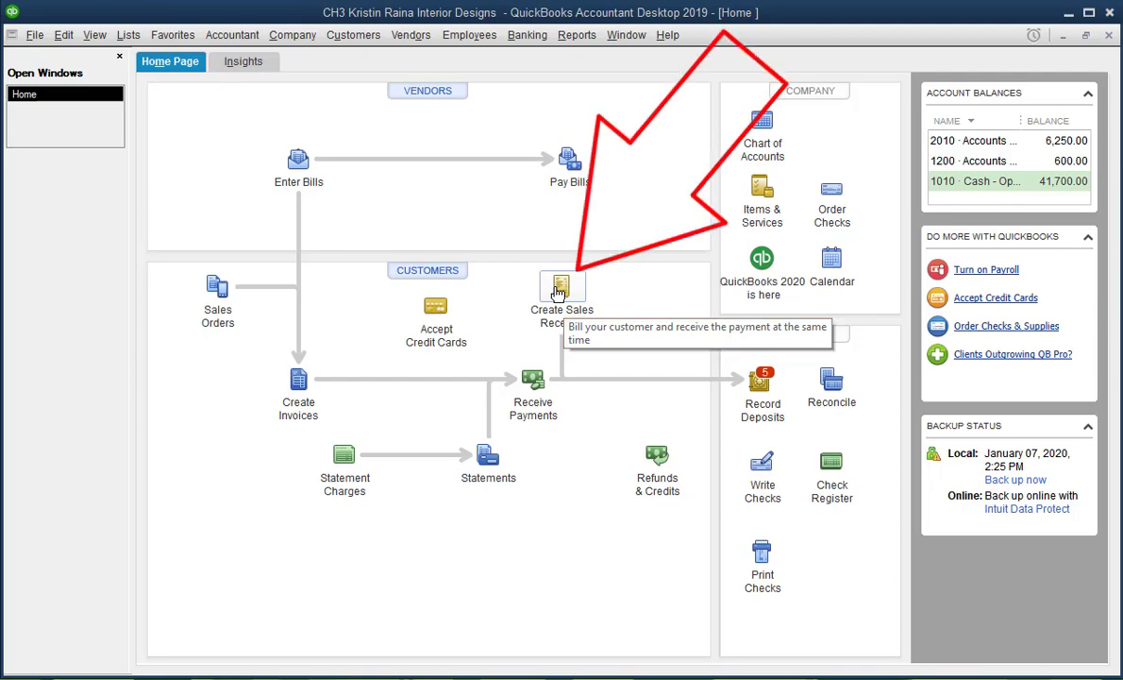
# Step: Start a new sales receipt for customer Hamilton Hotels with check as the payment method
pyautogui.click(558, 294)
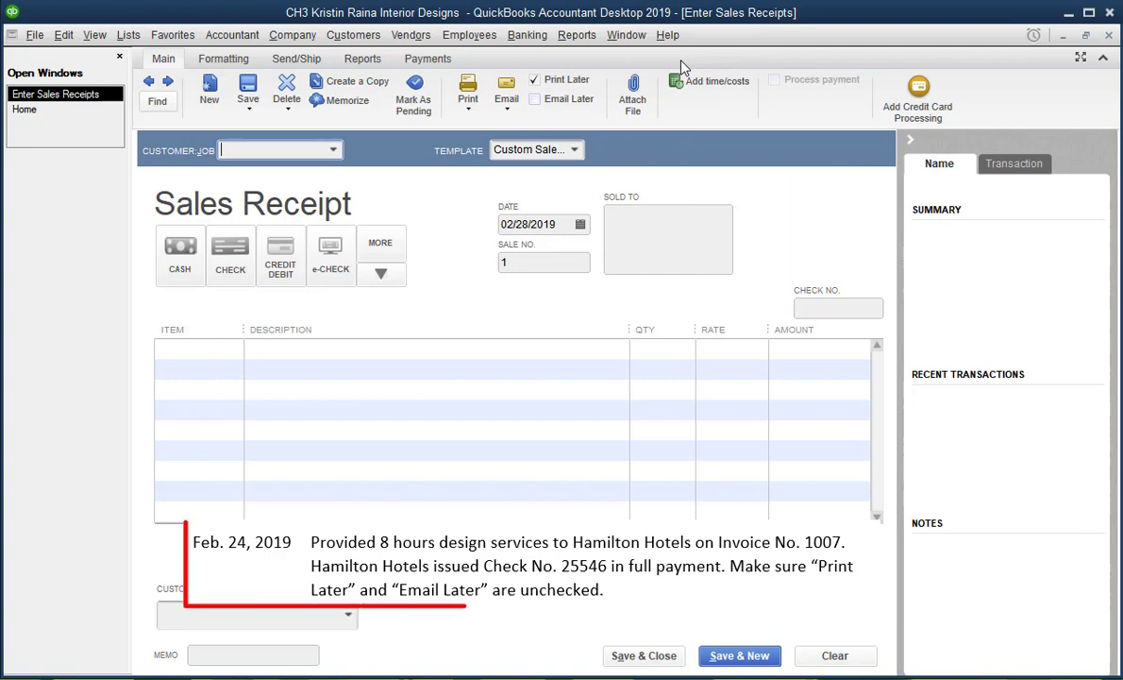
pyautogui.write('Hamilton Hotels')
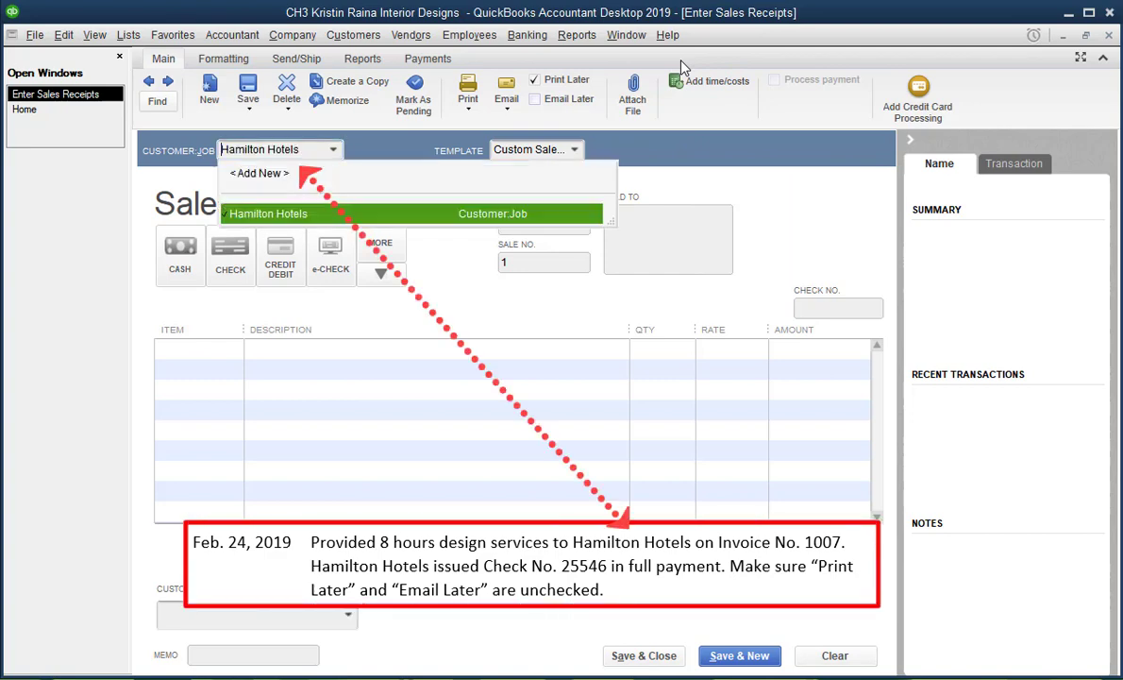
pyautogui.press('Tab')
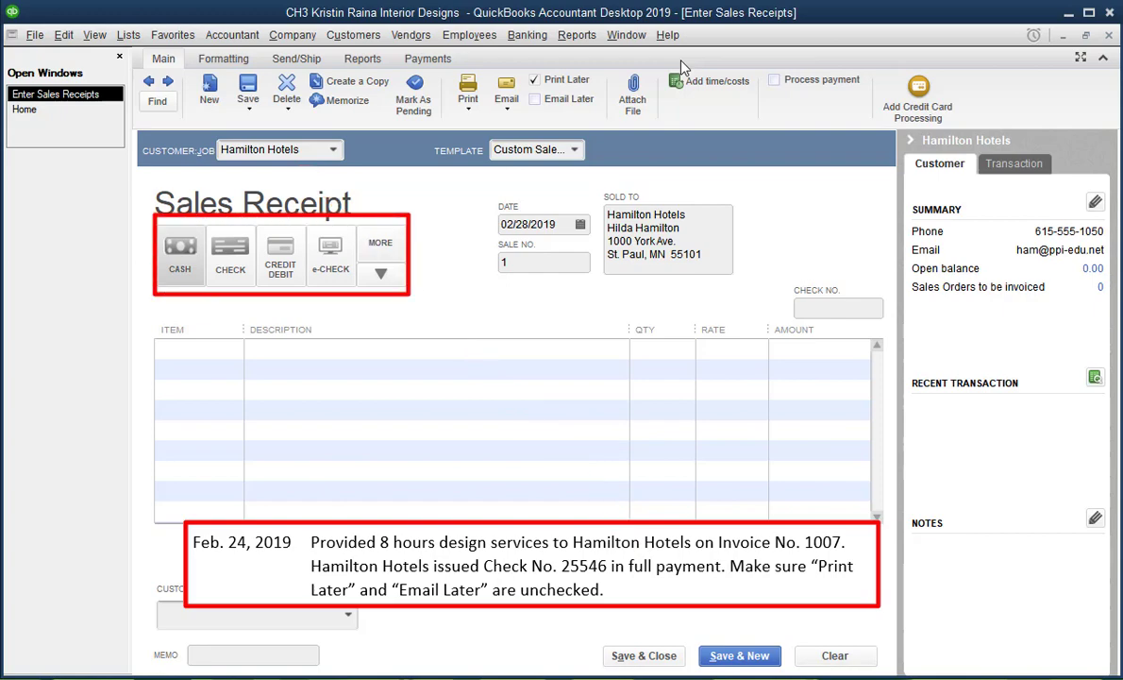
pyautogui.click(240, 273)
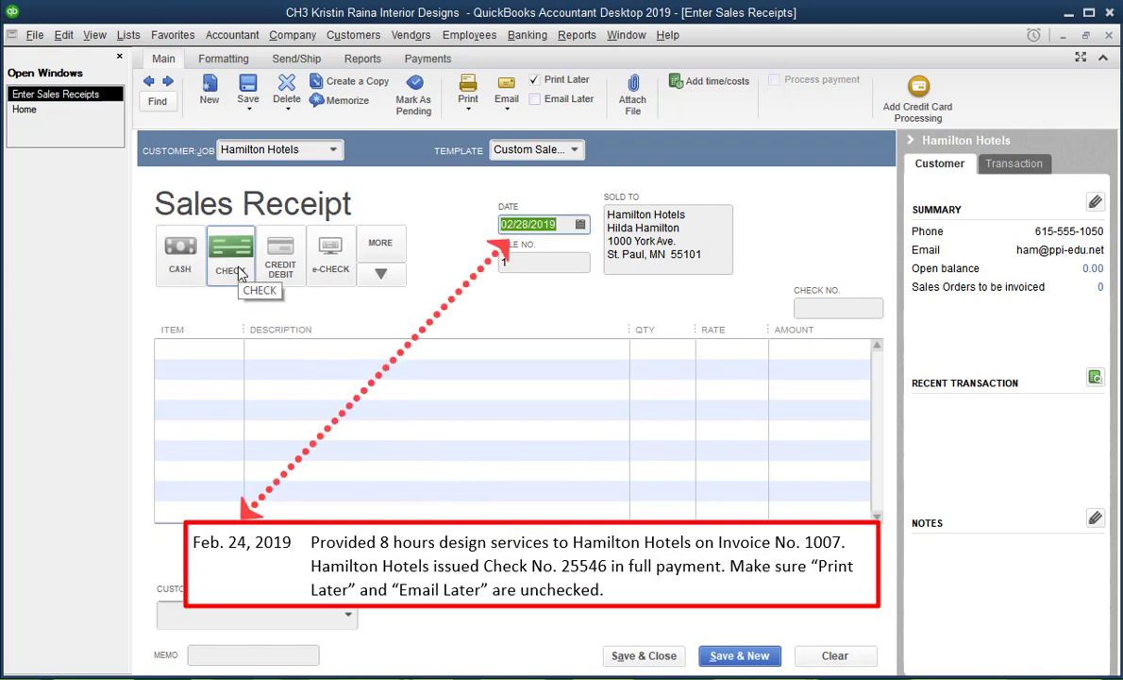
# Step: Date the sales receipt 02/24/2019 and enter sale number 1007 and check number 25546
pyautogui.write('022419')
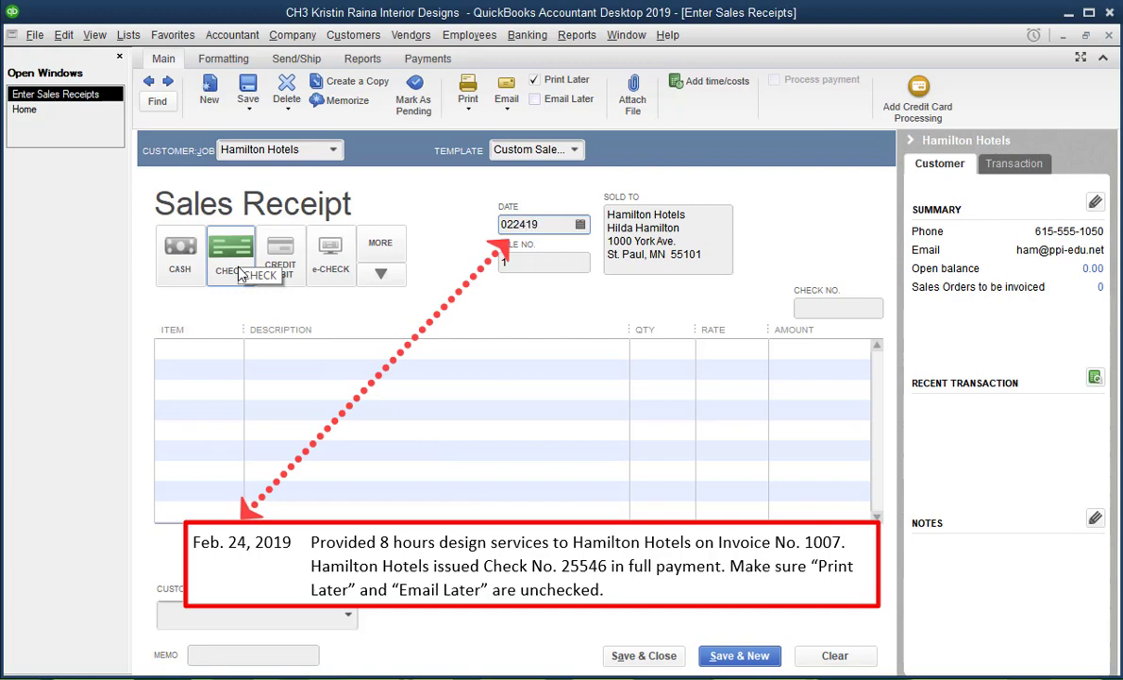
pyautogui.press('Tab')
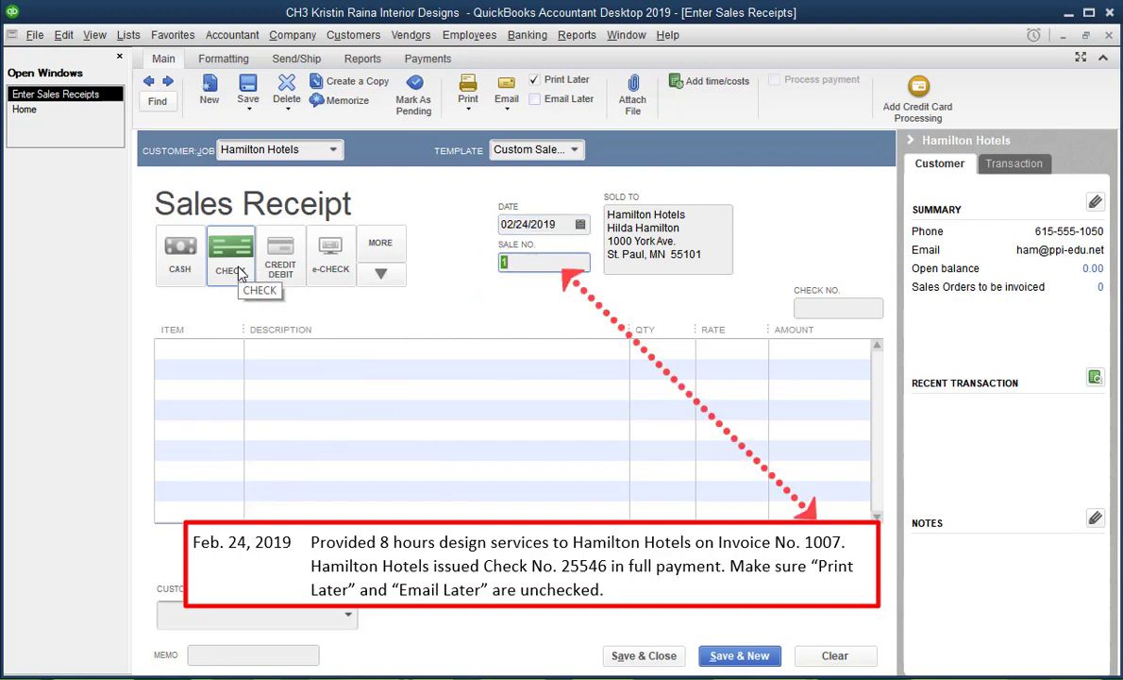
pyautogui.write('1007')
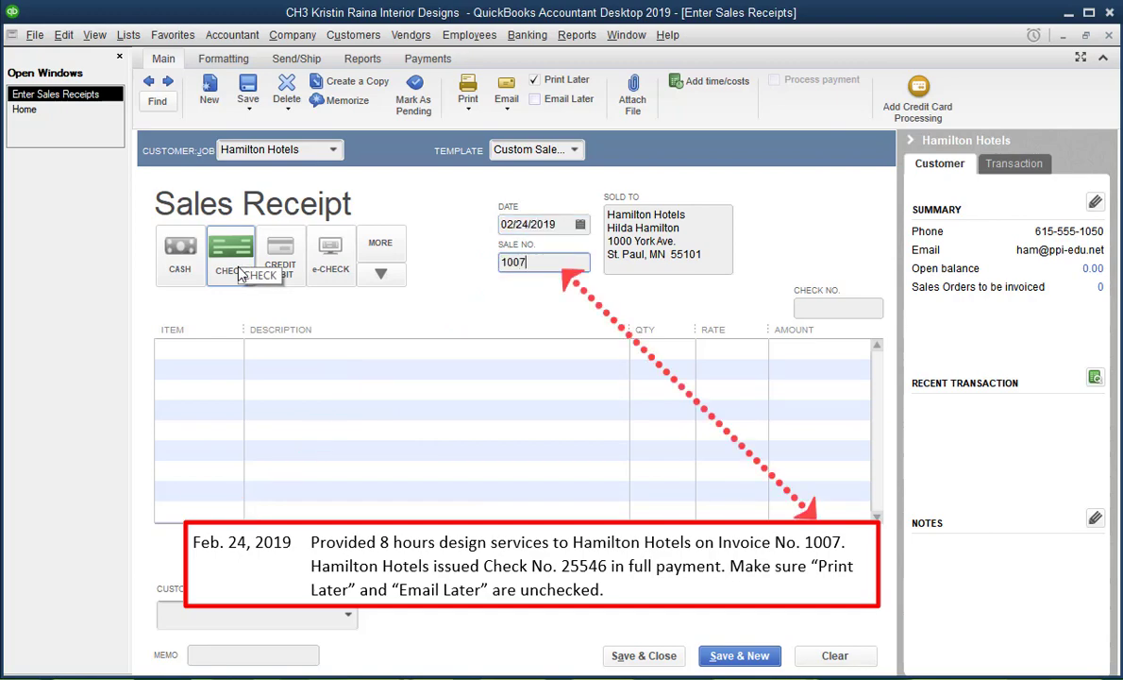
pyautogui.press('Tab')
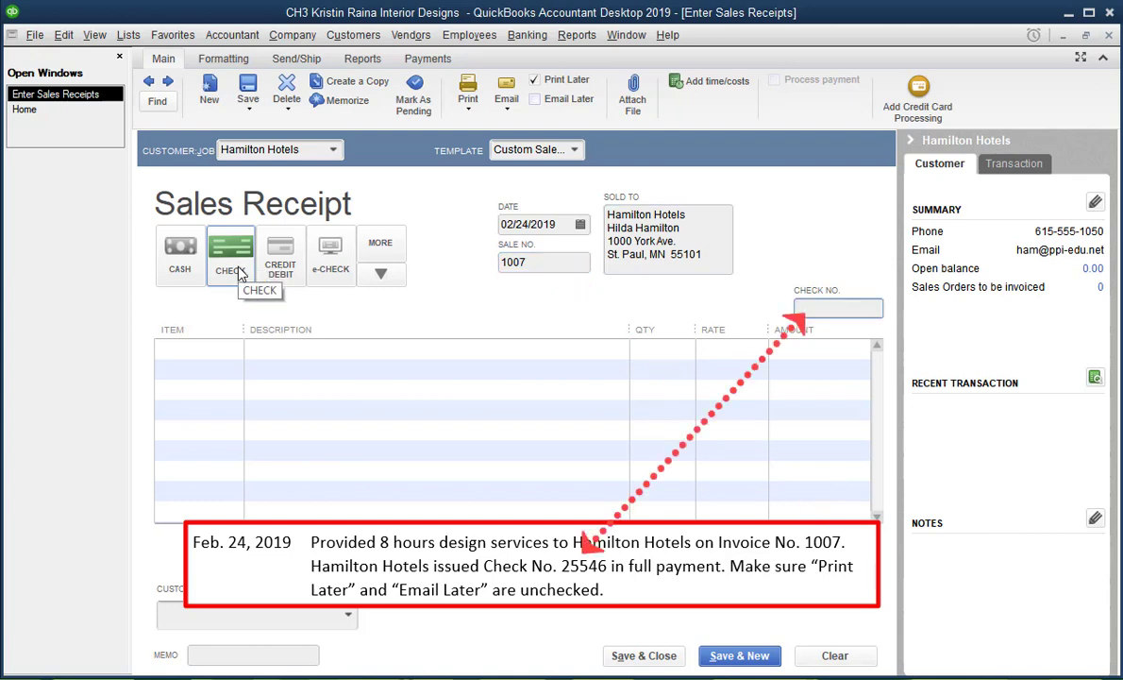
pyautogui.write('25546')
pyautogui.press('Tab')
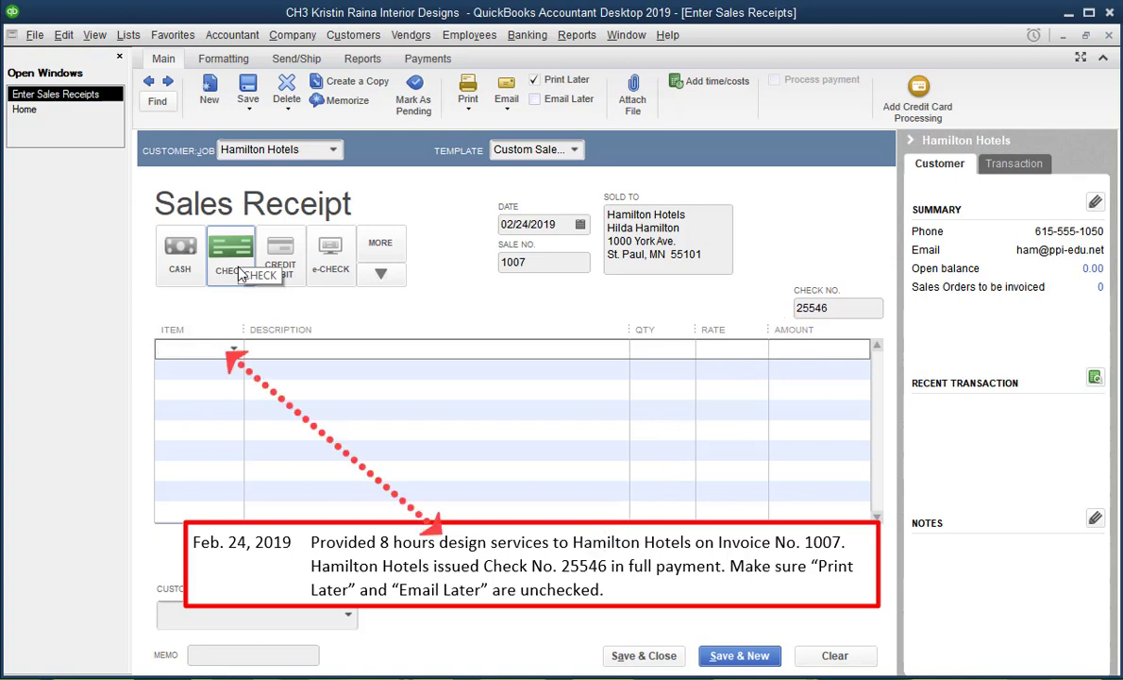
# Step: Add a Design Services line item with a quantity of 8 to the sales receipt
pyautogui.write('D')
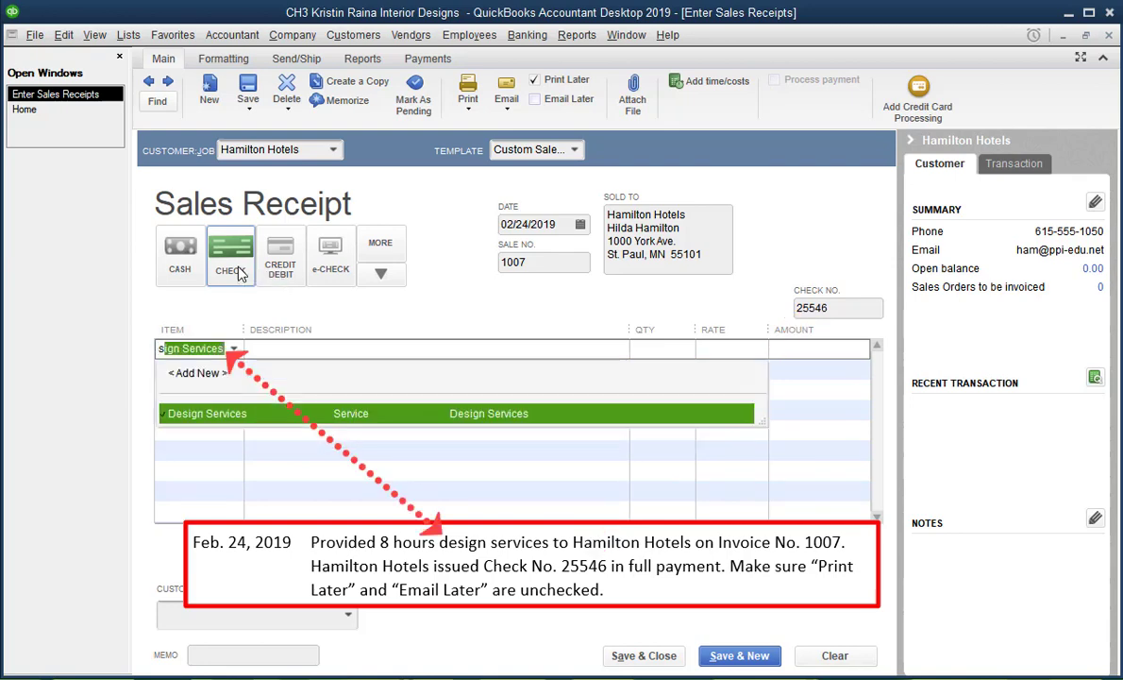
pyautogui.press('Tab')
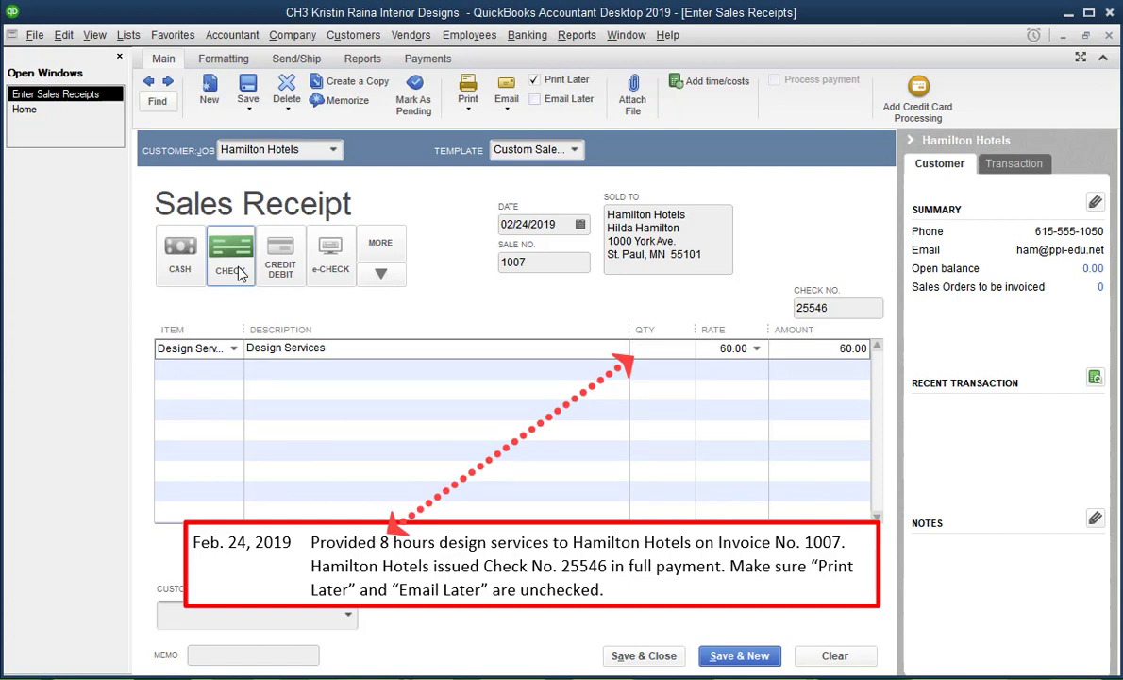
pyautogui.write('8')
pyautogui.press('Tab')
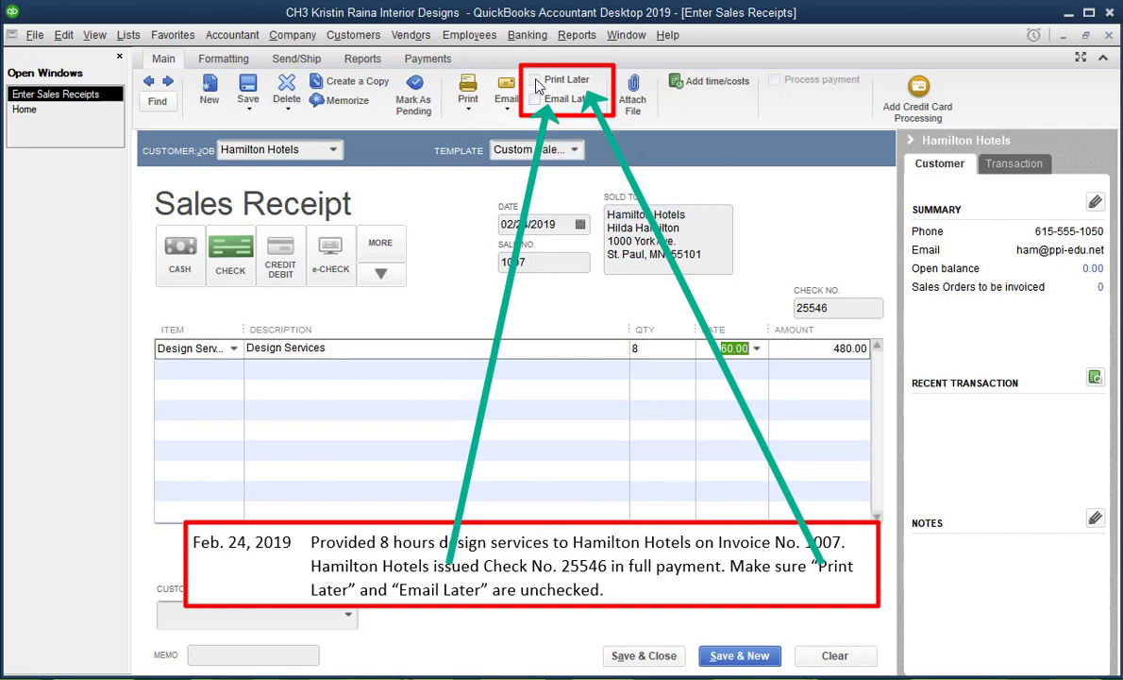
# Step: Make sure Print Later and Email Later are off, and save and close the sales receipt
pyautogui.click(537, 81)
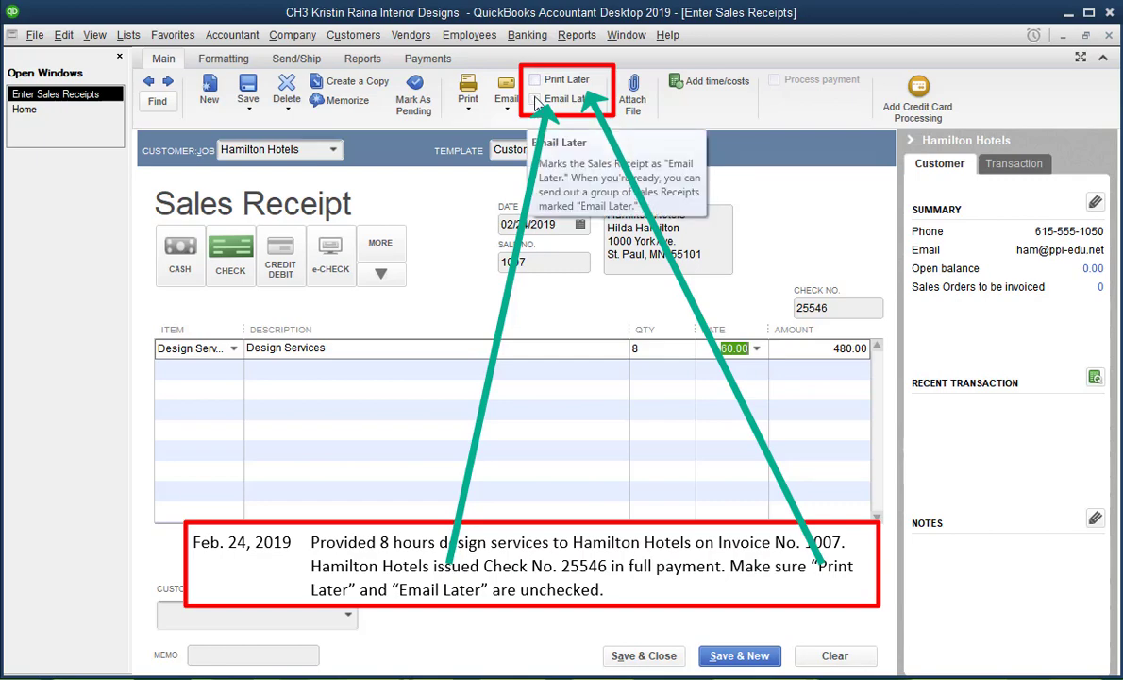
pyautogui.click(536, 100)
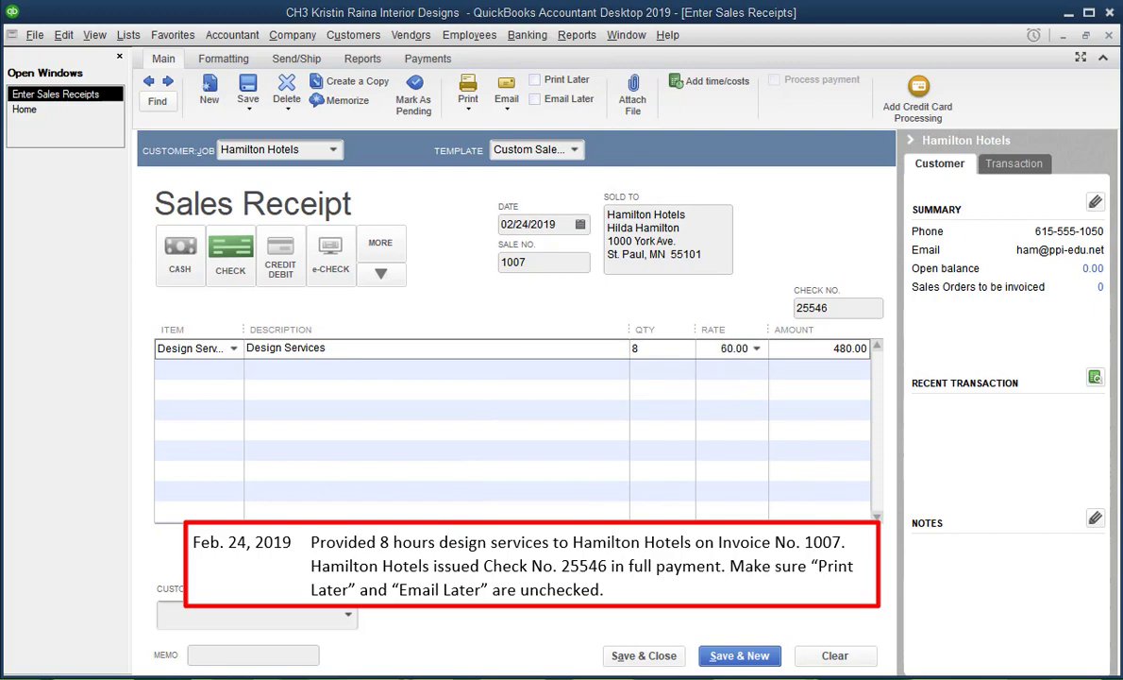
pyautogui.click(644, 655)
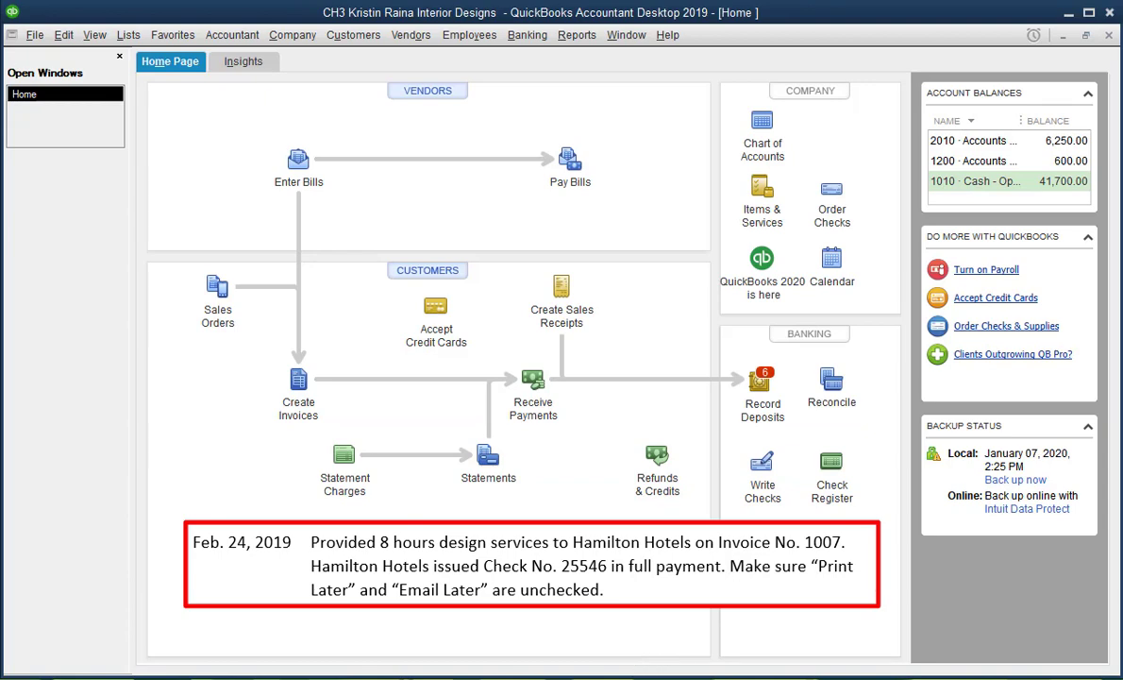
# Step: Run the Journal report for the period from 02/24/2019 to 02/24/2019
pyautogui.click(576, 37)
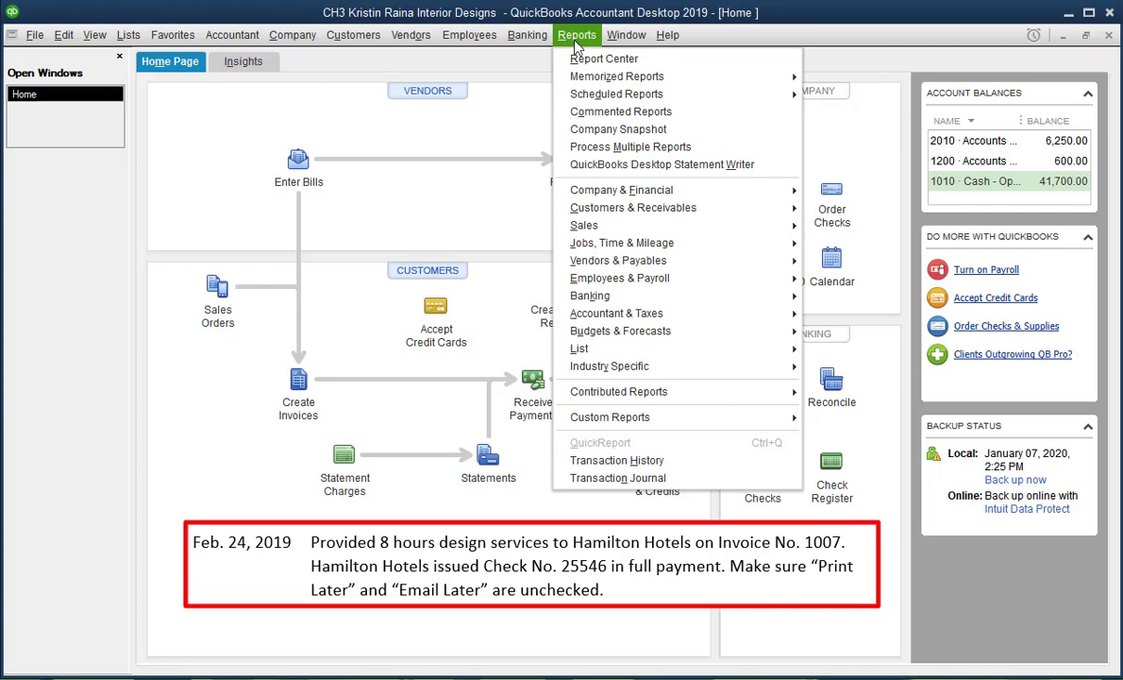
pyautogui.moveTo(601, 300)
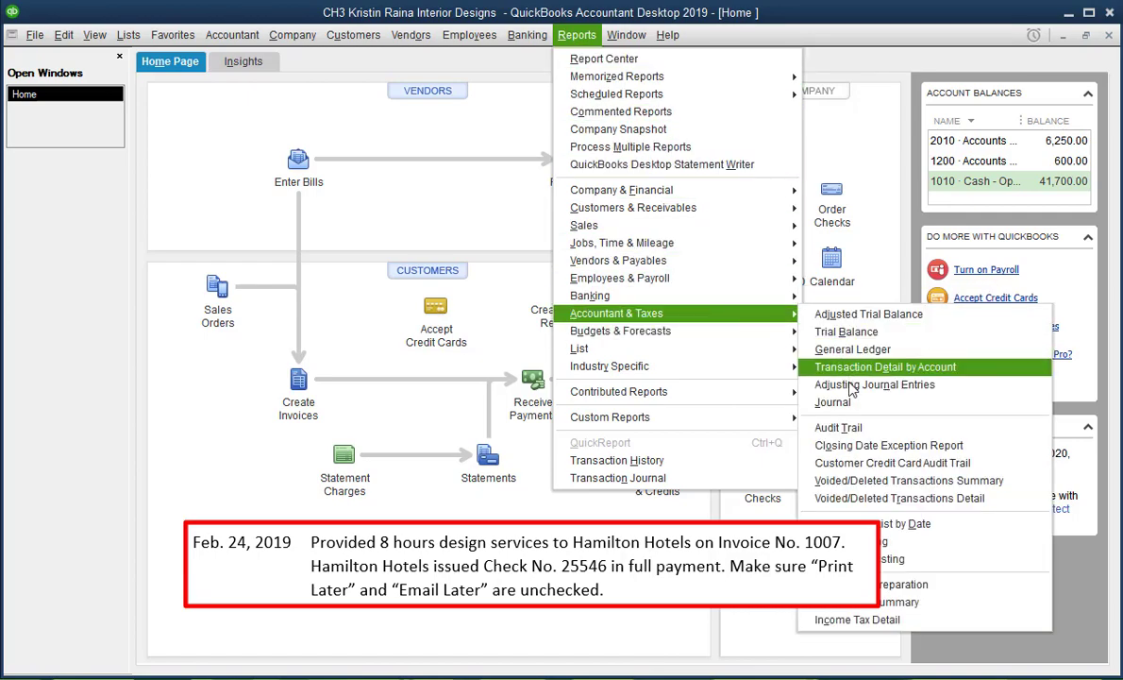
pyautogui.click(849, 402)
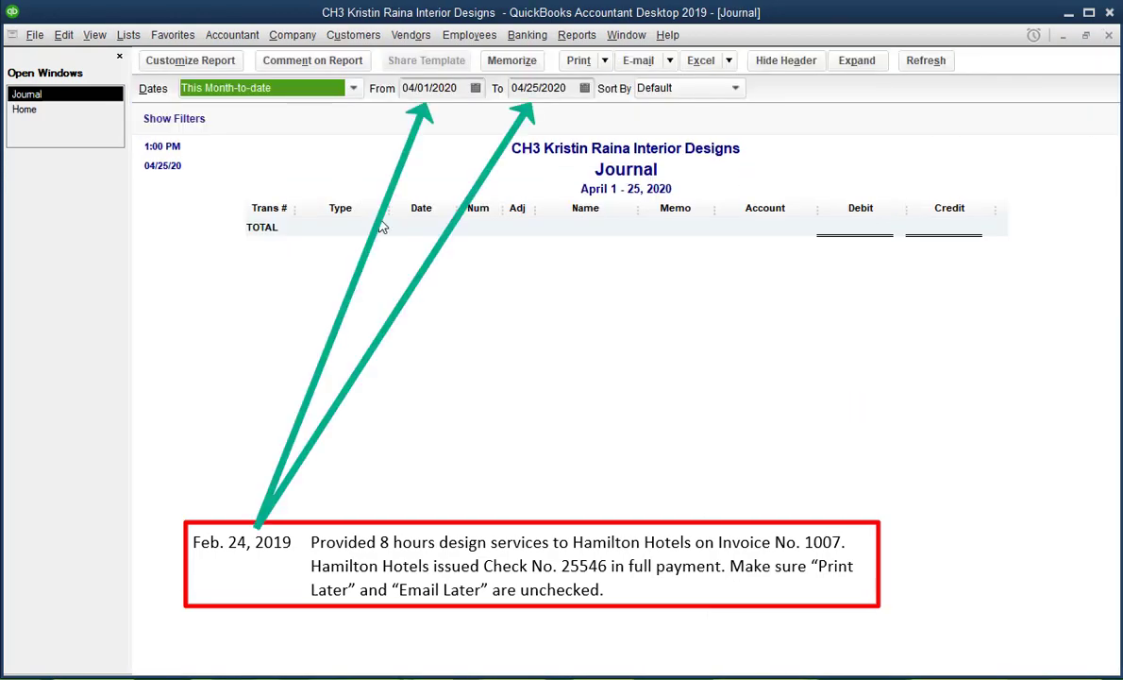
pyautogui.press('Tab')
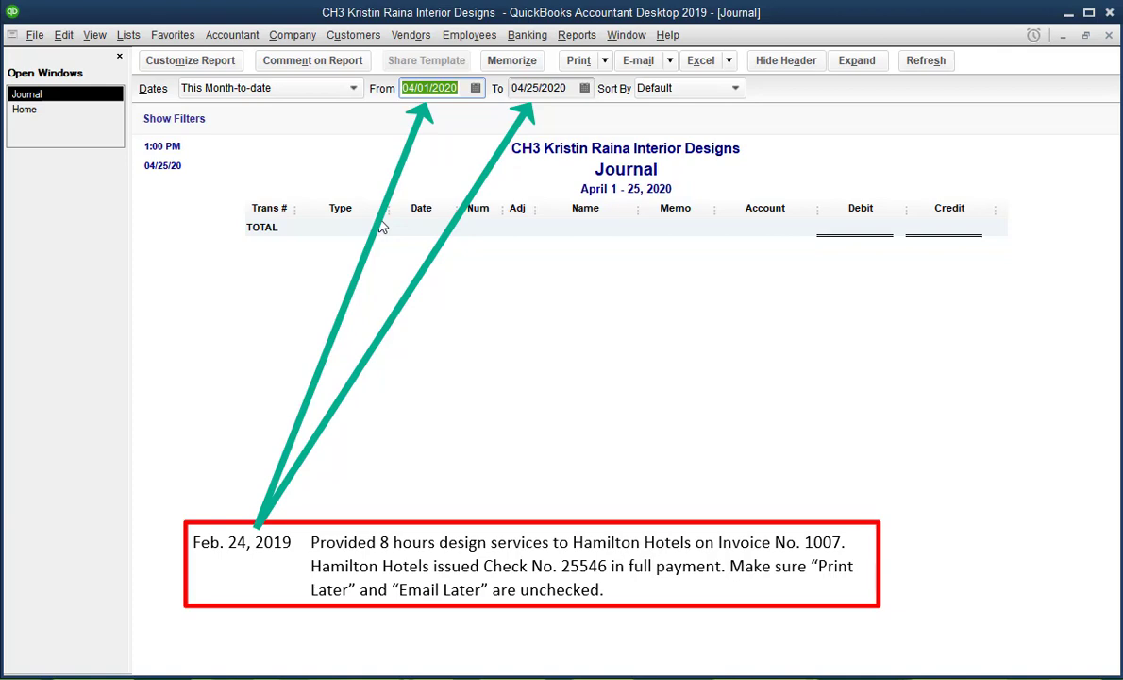
pyautogui.write('022419')
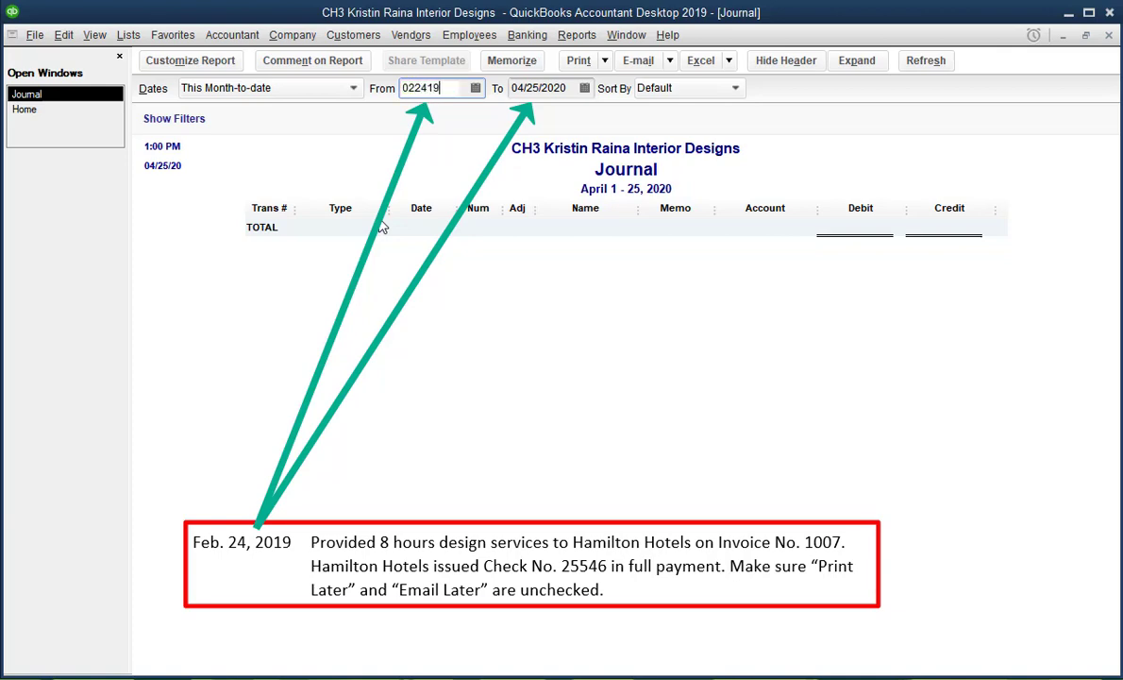
pyautogui.press('Tab')
pyautogui.write('0')
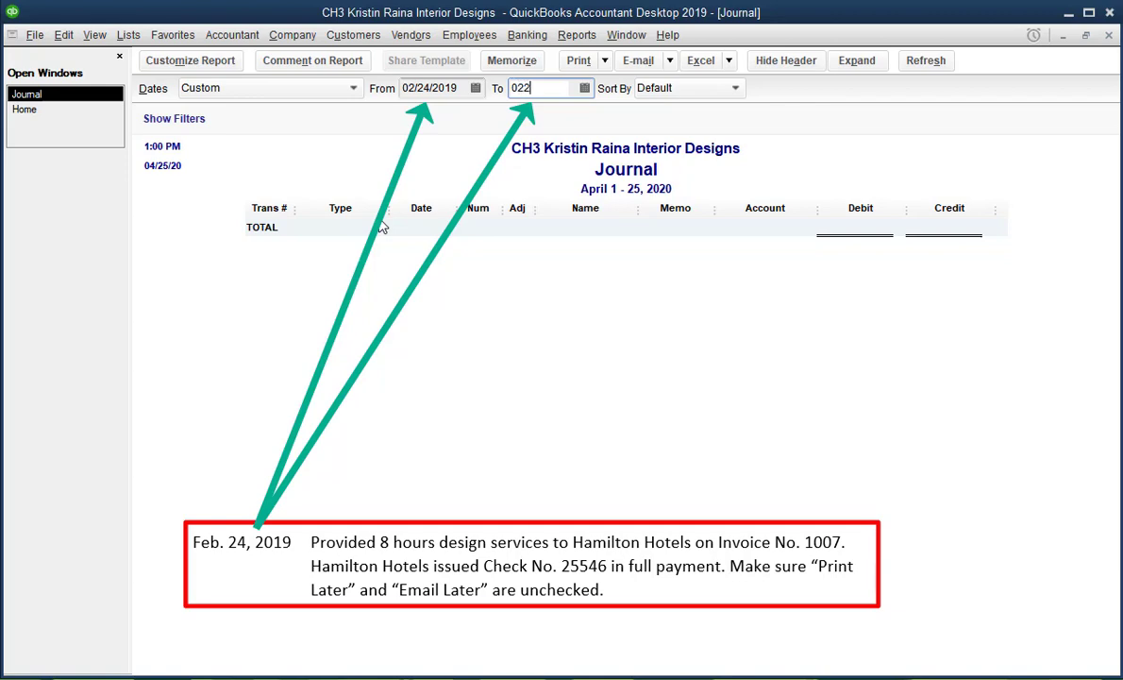
pyautogui.write('2/24/2019')
pyautogui.press('Tab')
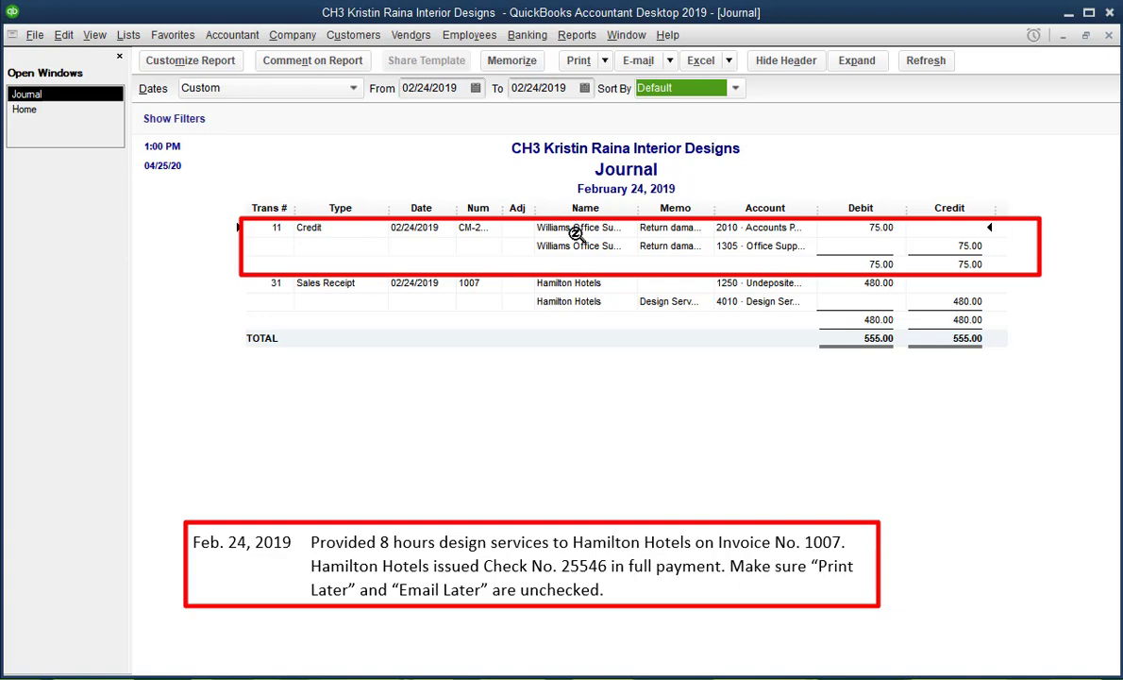
# Step: Widen the Memo and Account columns of the Journal report so their full entries can be read
pyautogui.click(714, 209)
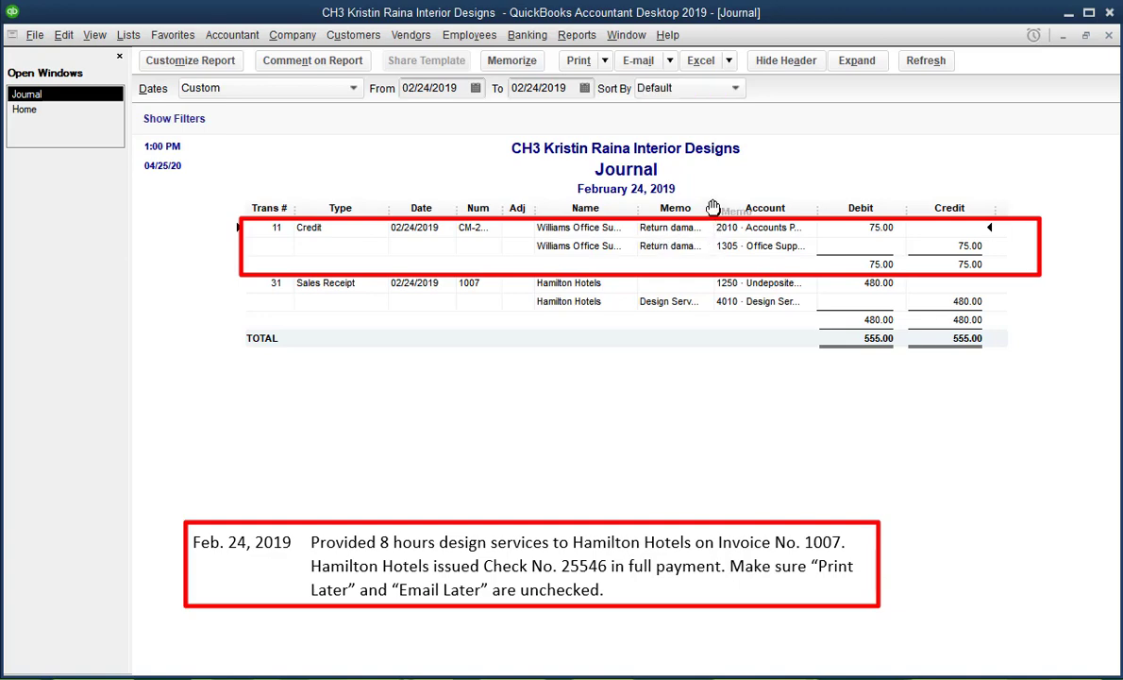
pyautogui.moveTo(714, 209); pyautogui.dragTo(803, 216)
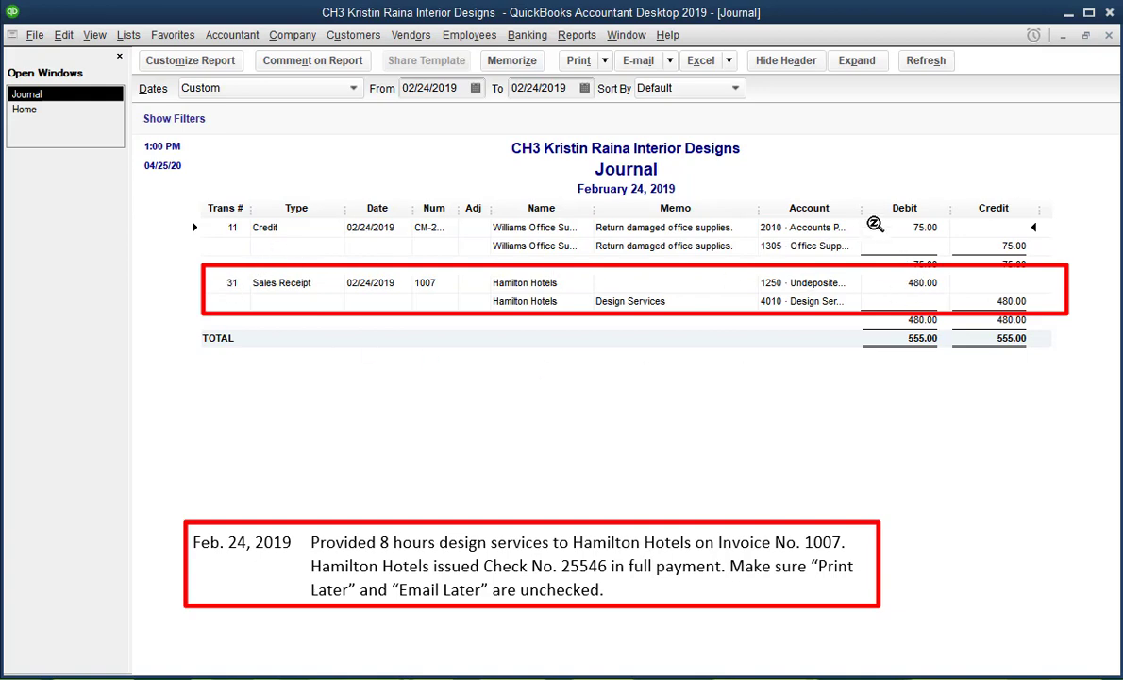
pyautogui.moveTo(861, 209); pyautogui.dragTo(930, 188)
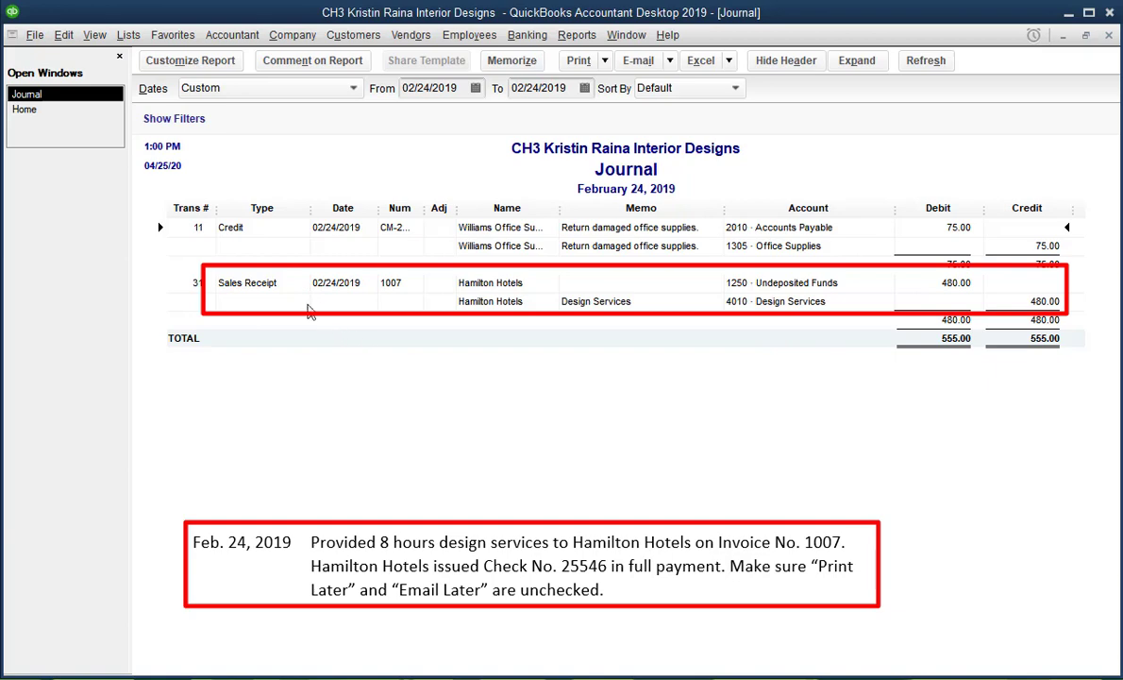
pyautogui.moveTo(244, 251)
pyautogui.mouseDown()
pyautogui.moveTo(216, 249)
pyautogui.moveTo(244, 301)
pyautogui.moveTo(243, 238)
pyautogui.moveTo(201, 276)
pyautogui.mouseUp()
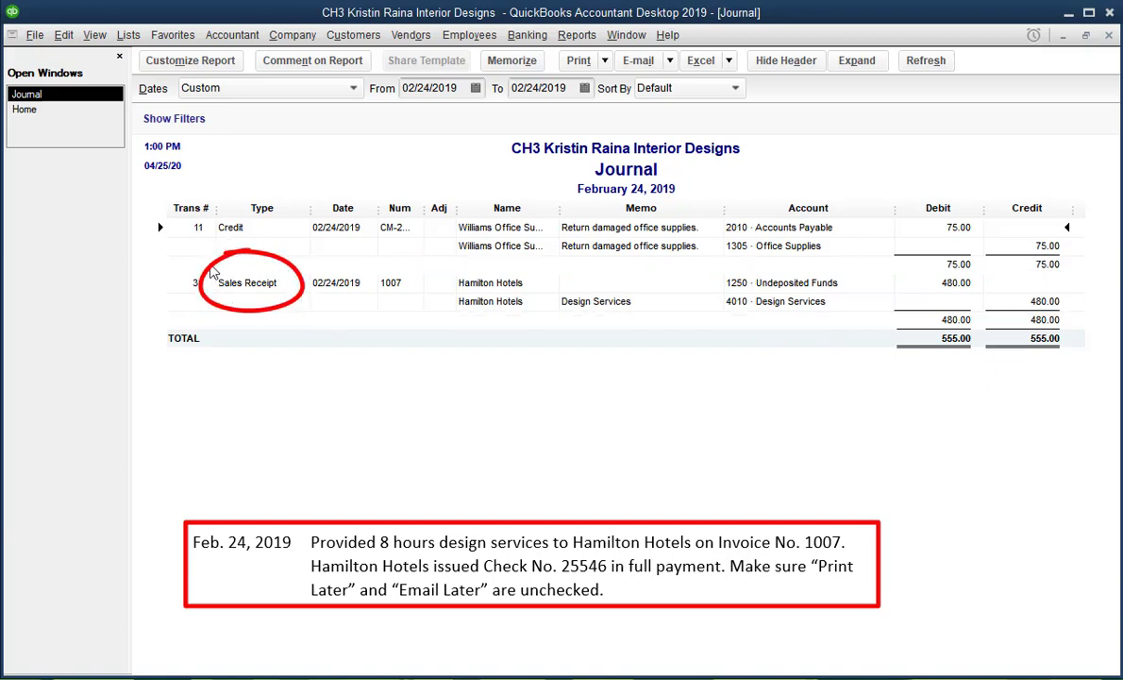